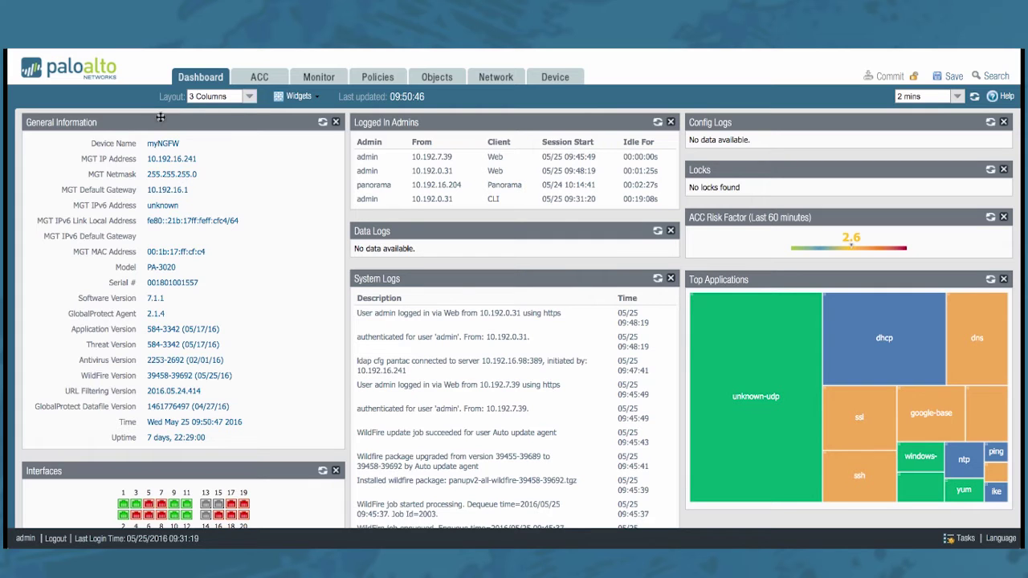
- Under Device > Setup > Services > Virtual Systems, keep vsys1 and open its Service Route Configuration
{"action": "left_click", "coordinate": [558, 78]}
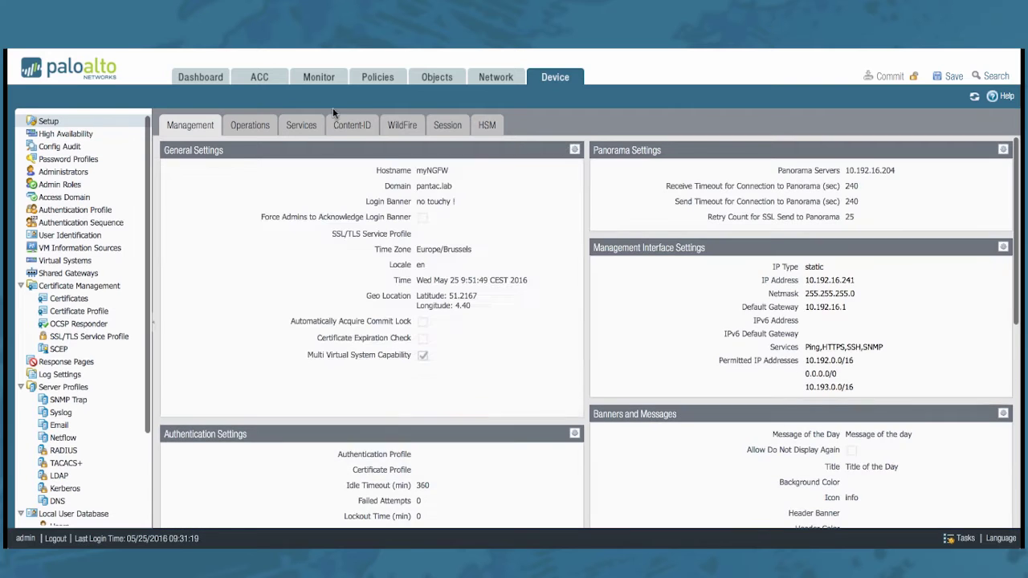
{"action": "left_click", "coordinate": [310, 129]}
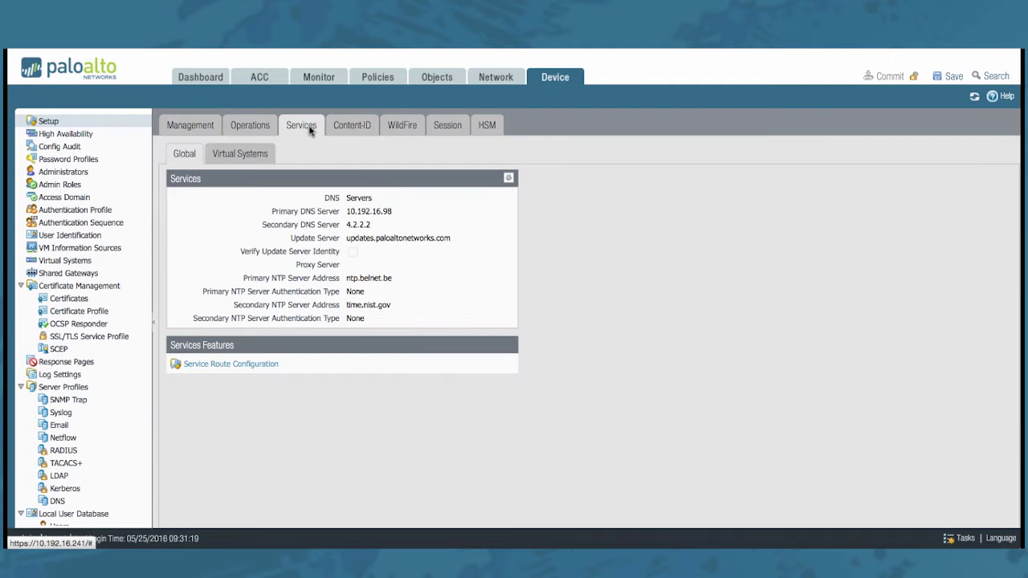
{"action": "left_click", "coordinate": [251, 157]}
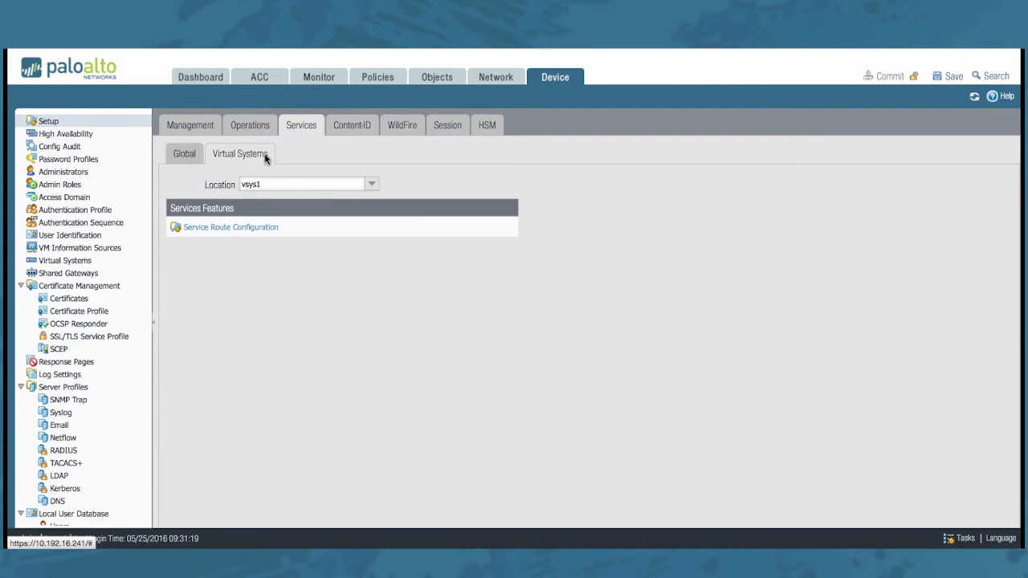
{"action": "left_click", "coordinate": [374, 185]}
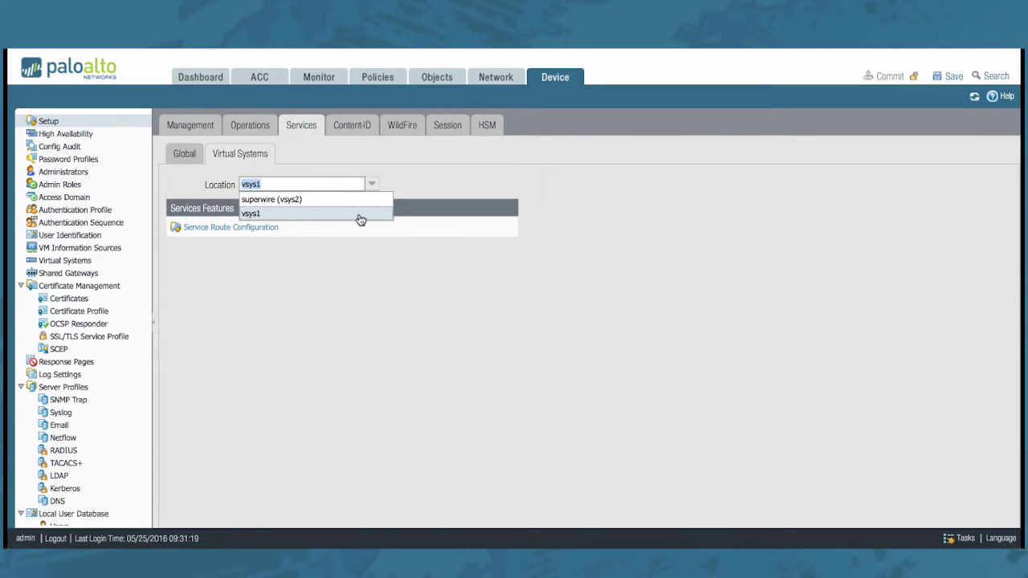
{"action": "left_click", "coordinate": [361, 219]}
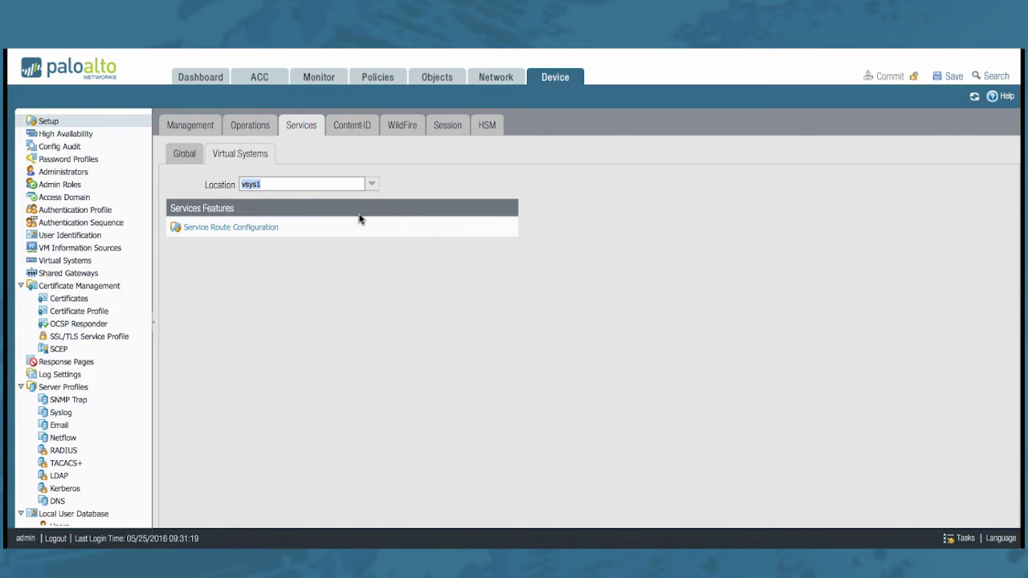
{"action": "left_click", "coordinate": [267, 229]}
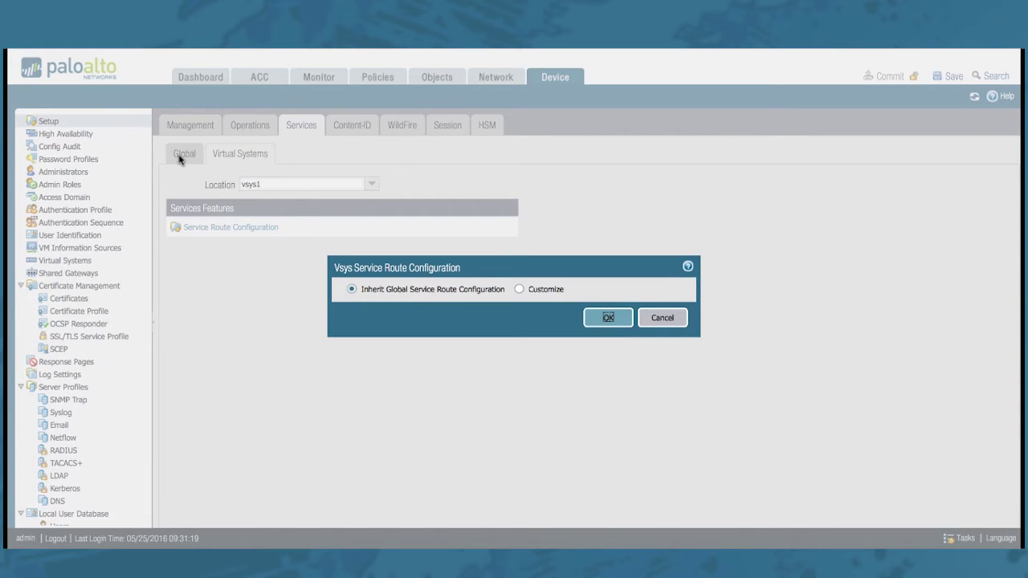
- Switch vsys1's service routes from inherit to Customize, glancing at IPv6 before returning to IPv4
{"action": "left_click", "coordinate": [519, 290]}
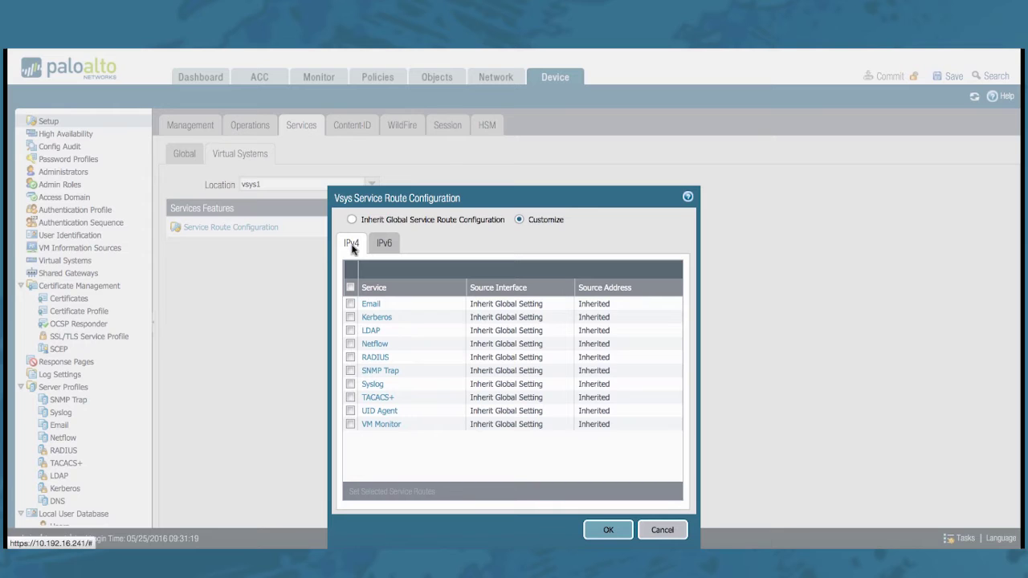
{"action": "left_click", "coordinate": [384, 249]}
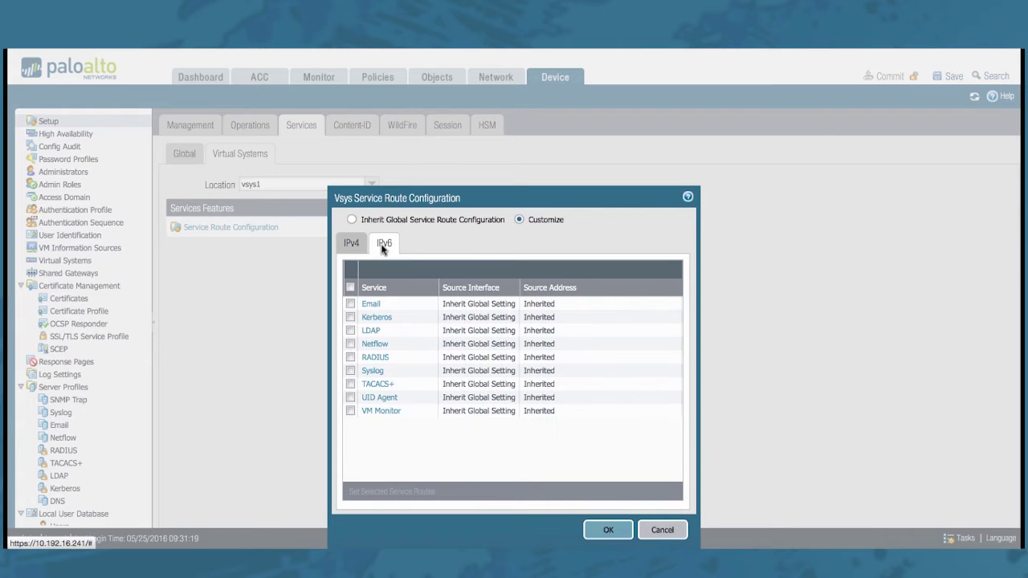
{"action": "left_click", "coordinate": [355, 249]}
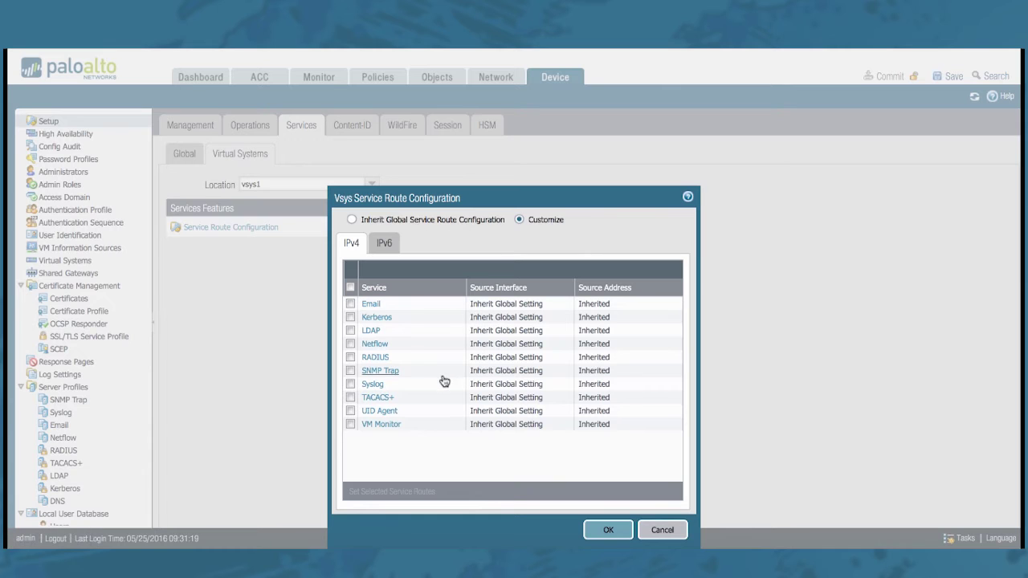
- Source the IPv4 Syslog route from ethernet1/2 with address 192.168.0.241/24
{"action": "left_click", "coordinate": [384, 385]}
{"action": "left_click", "coordinate": [665, 290]}
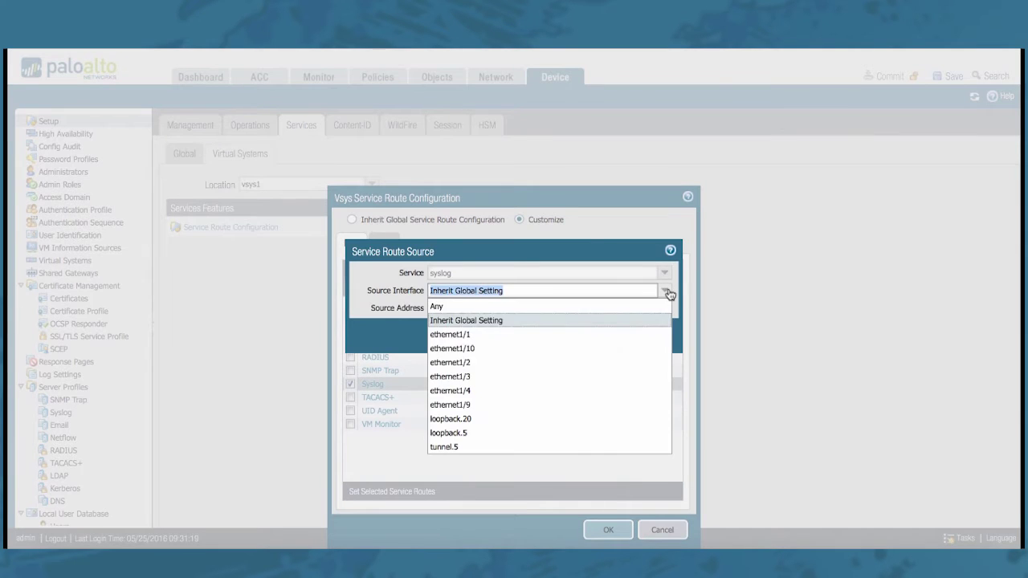
{"action": "left_click", "coordinate": [519, 362]}
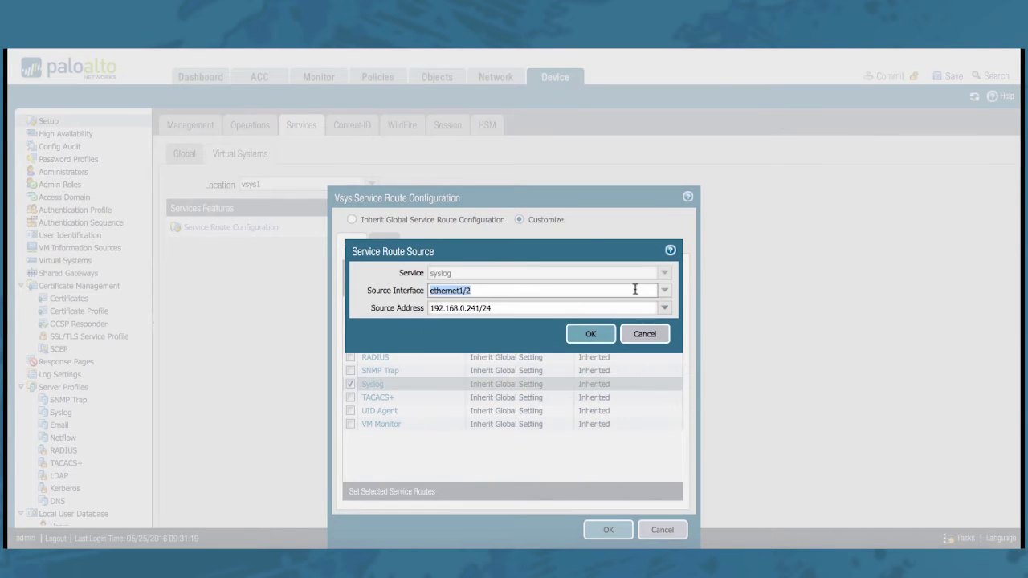
{"action": "left_click", "coordinate": [664, 308]}
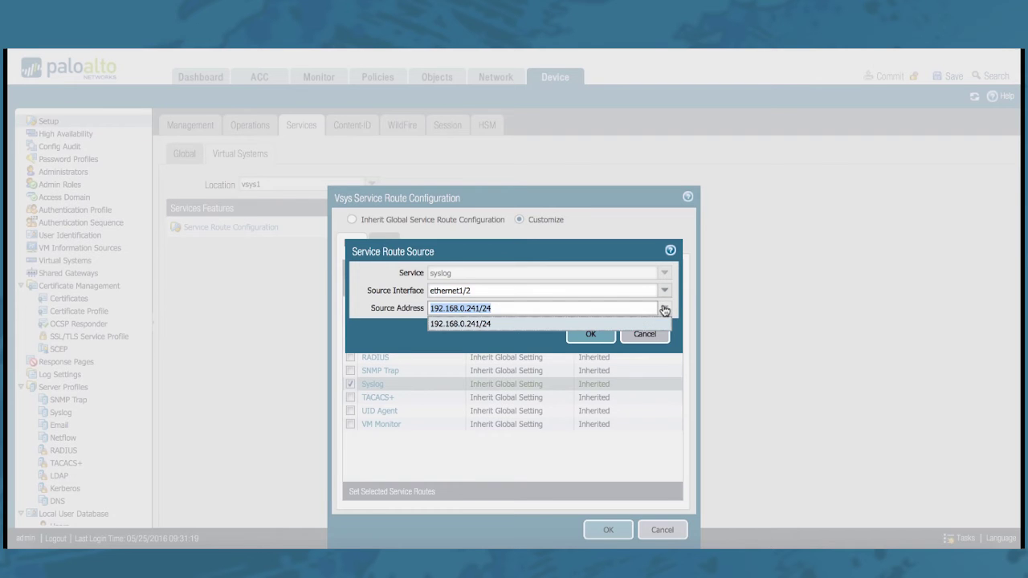
{"action": "left_click", "coordinate": [487, 325]}
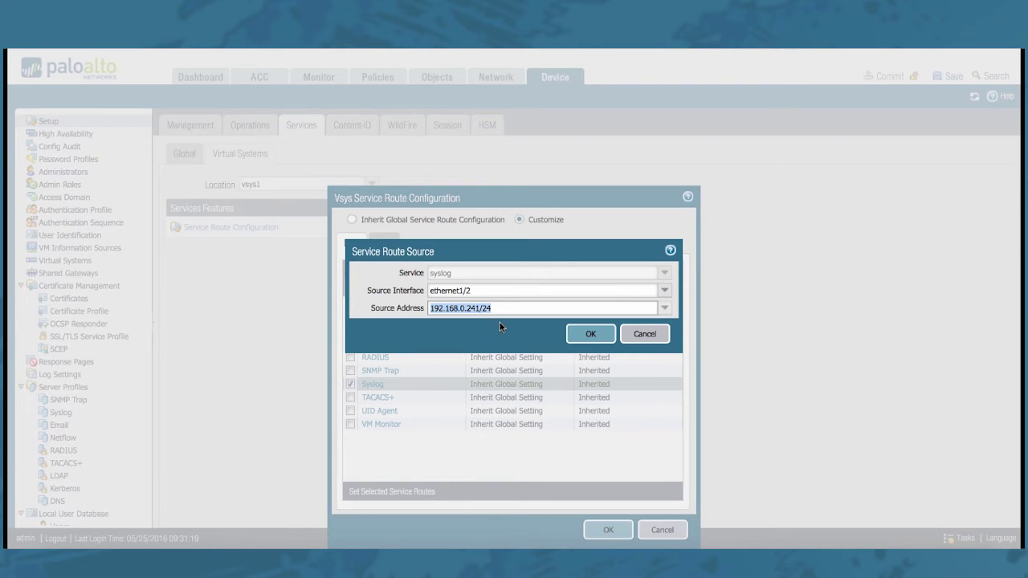
{"action": "left_click", "coordinate": [591, 335]}
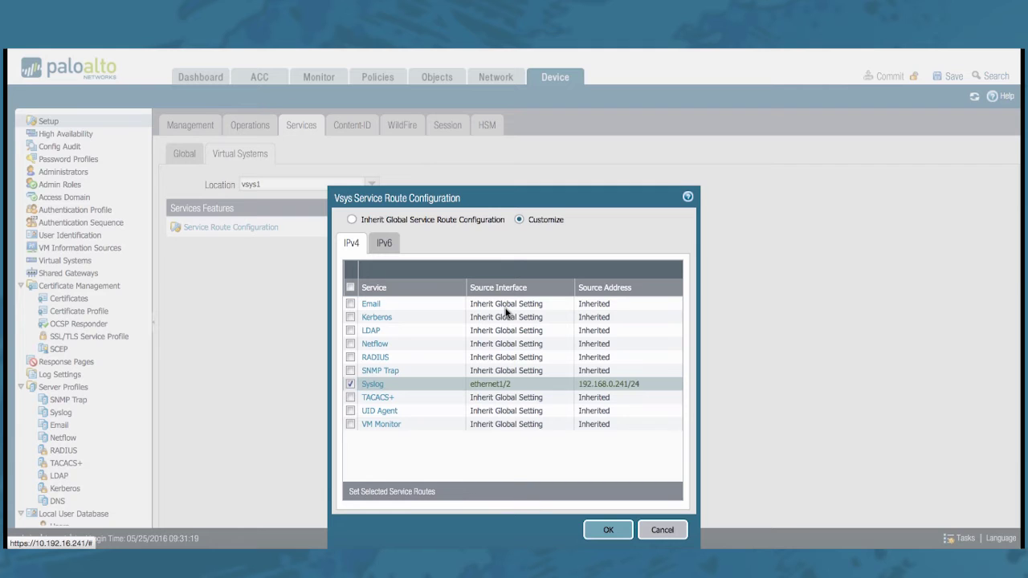
- Save vsys1's customized service routes and go to the global Service Route Configuration
{"action": "left_click", "coordinate": [600, 529]}
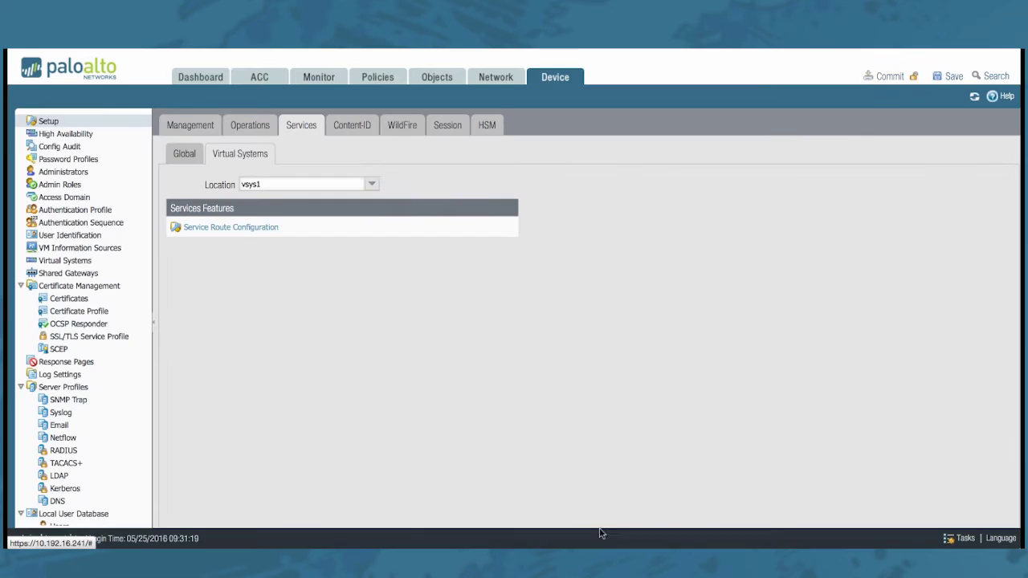
{"action": "left_click", "coordinate": [184, 154]}
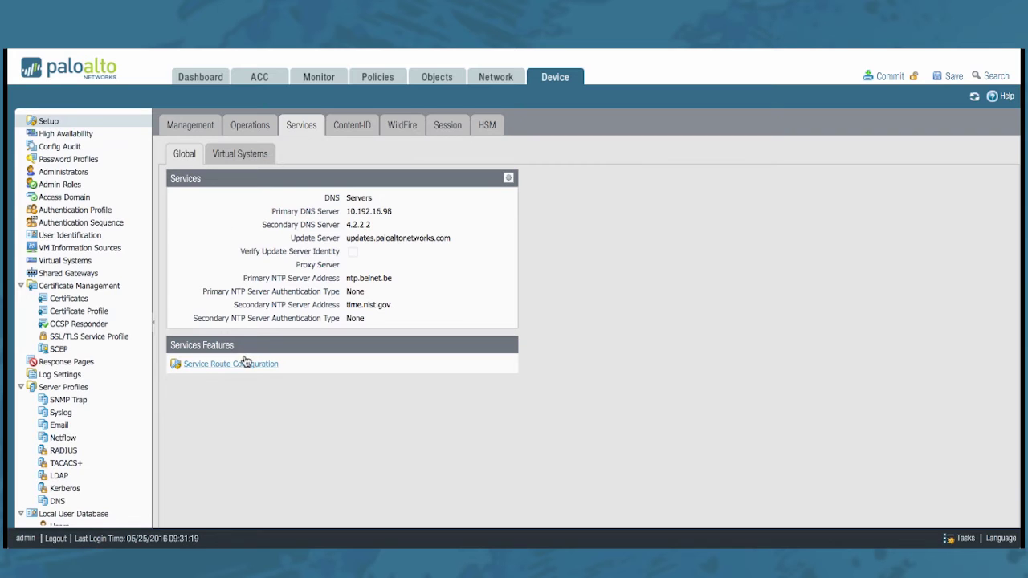
{"action": "left_click", "coordinate": [246, 366]}
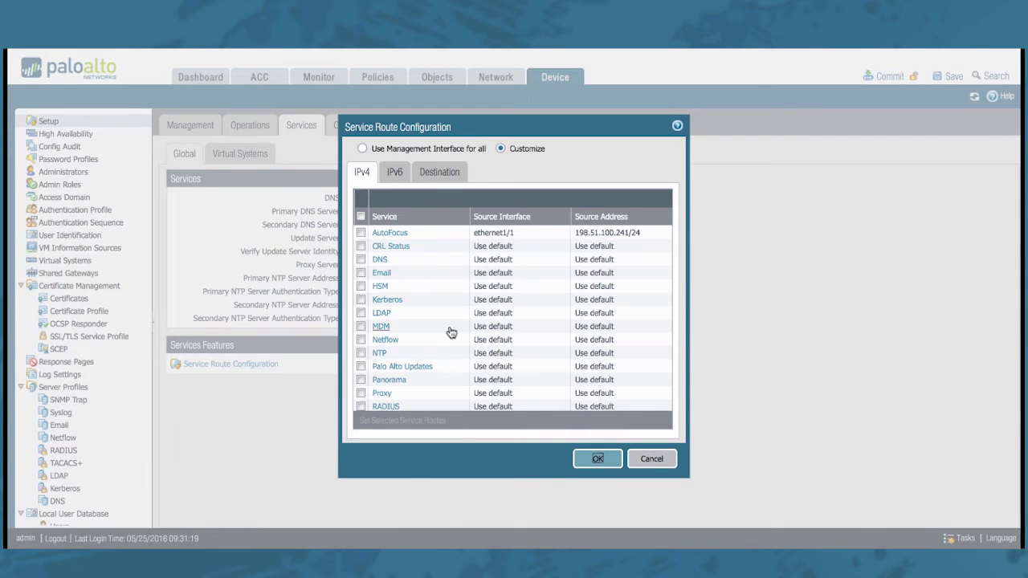
- Add a destination service route for 10.10.10.223 sourced from ethernet1/2, then save
{"action": "scroll", "coordinate": [452, 333], "scroll_direction": "down", "scroll_amount": 3}
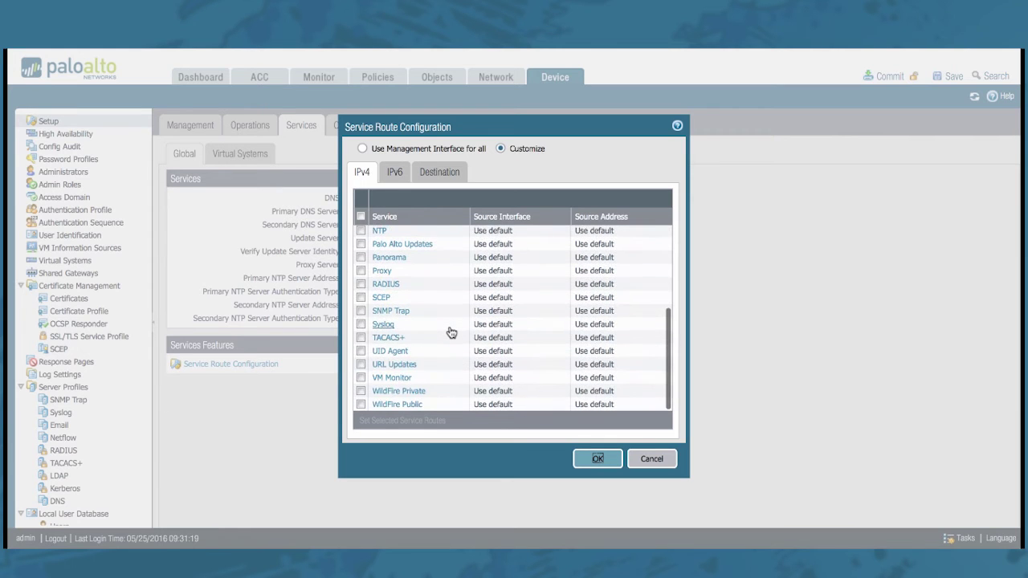
{"action": "scroll", "coordinate": [451, 333], "scroll_direction": "up", "scroll_amount": 3}
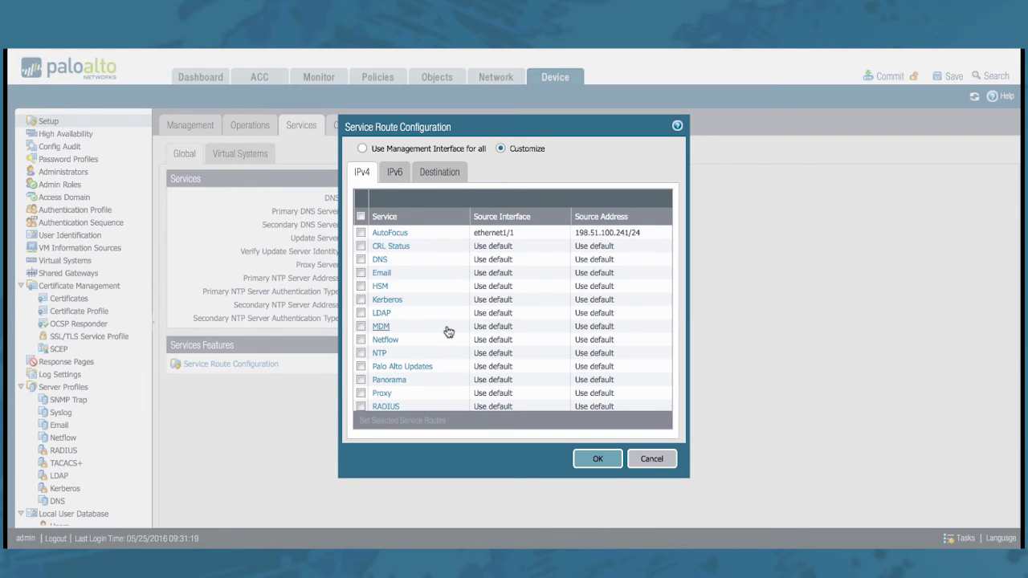
{"action": "left_click", "coordinate": [430, 180]}
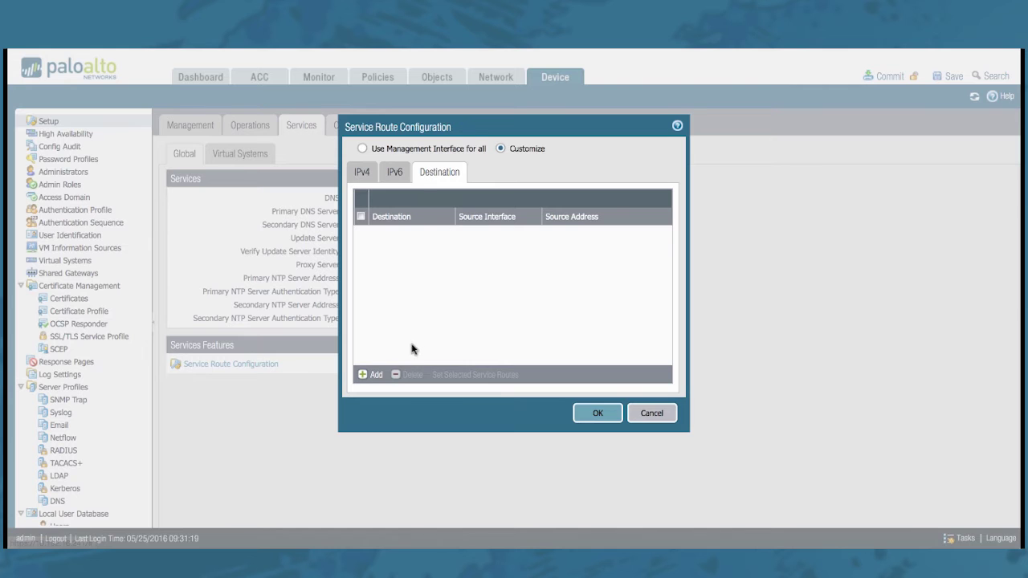
{"action": "left_click", "coordinate": [373, 376]}
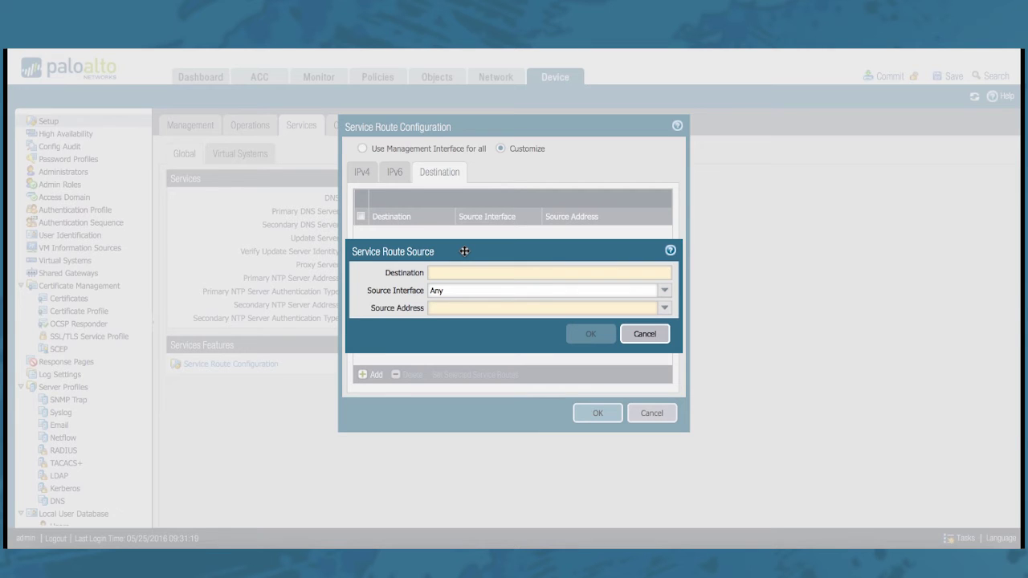
{"action": "type", "text": "10.10.10."}
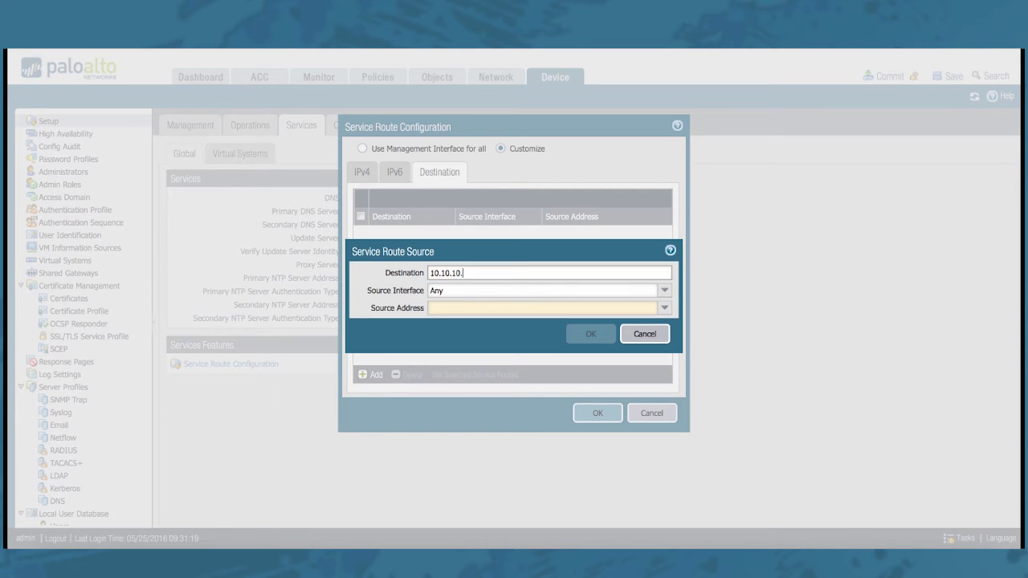
{"action": "type", "text": "223"}
{"action": "left_click", "coordinate": [665, 290]}
{"action": "left_click", "coordinate": [546, 348]}
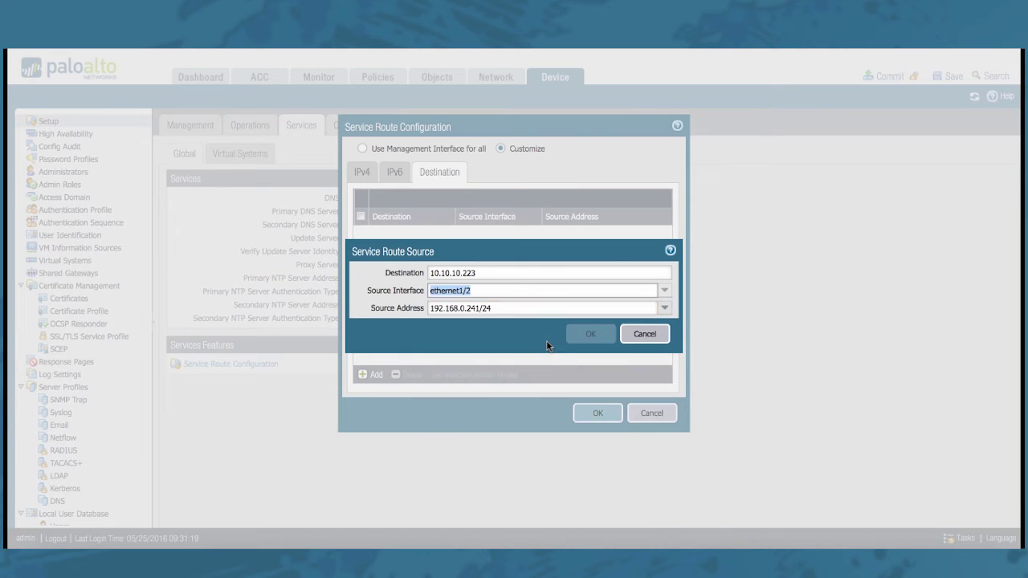
{"action": "left_click", "coordinate": [591, 335]}
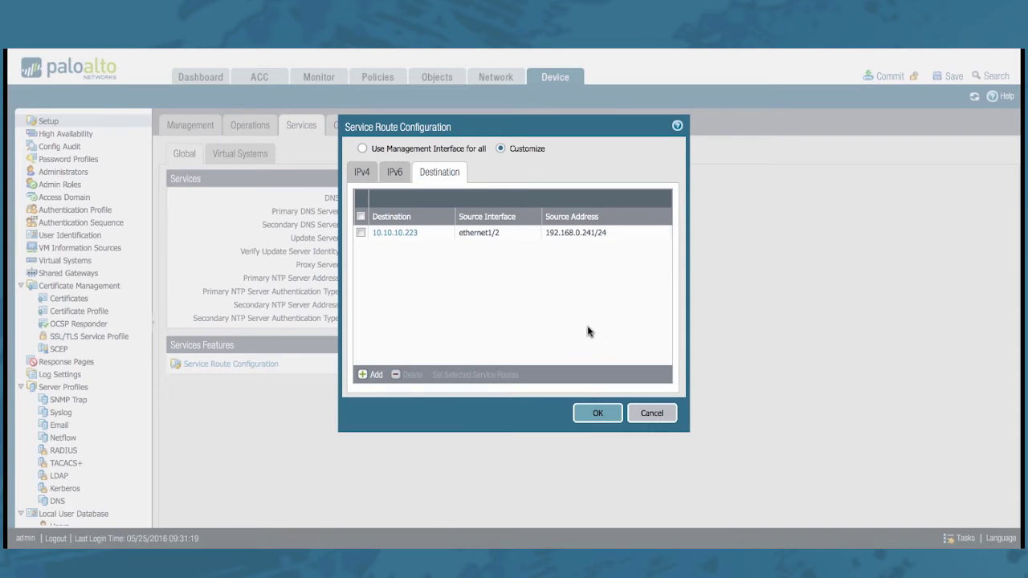
{"action": "left_click", "coordinate": [594, 413]}
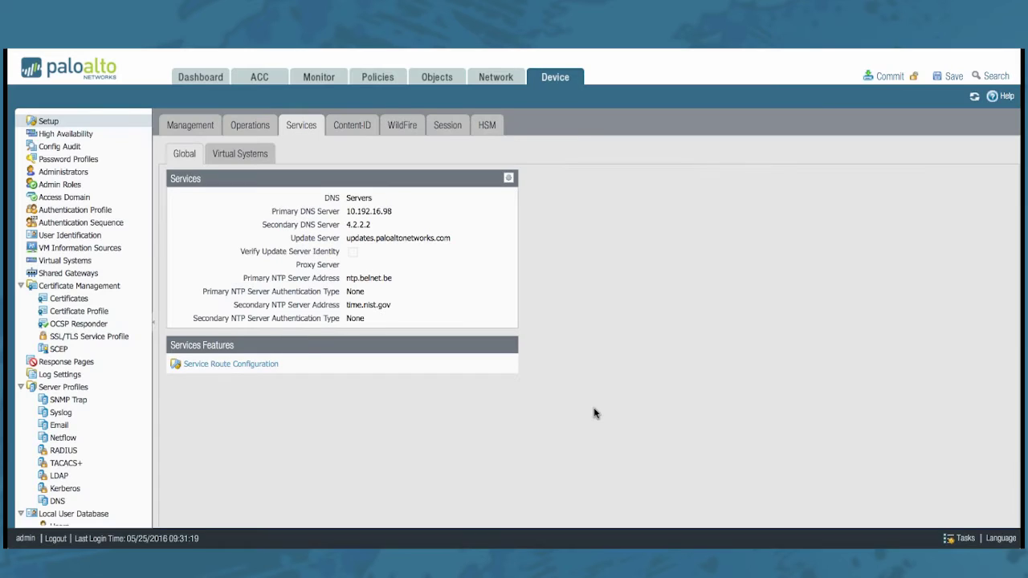
- Commit the pending service route changes to the firewall
{"action": "left_click", "coordinate": [887, 78]}
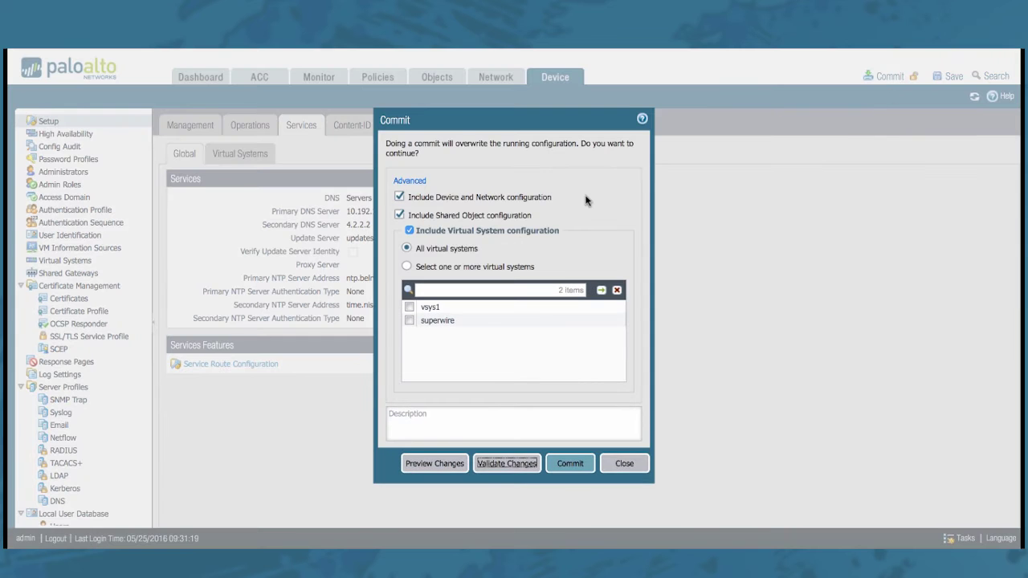
{"action": "left_click", "coordinate": [569, 464]}
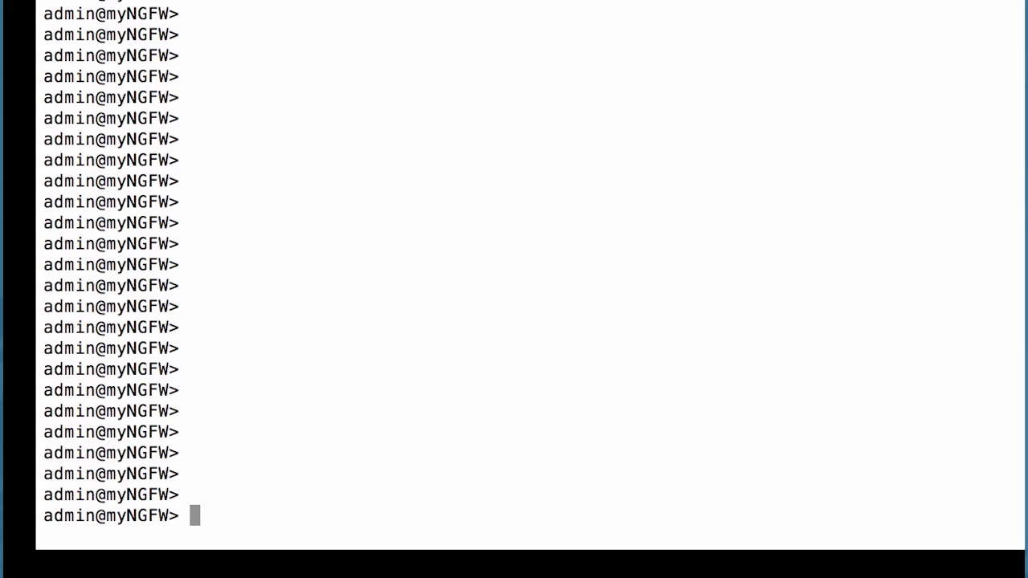
- Enter CLI configuration mode and run 'show vsys vsys1 route service' to list current routes
{"action": "type", "text": "configure"}
{"action": "key", "text": "Return"}
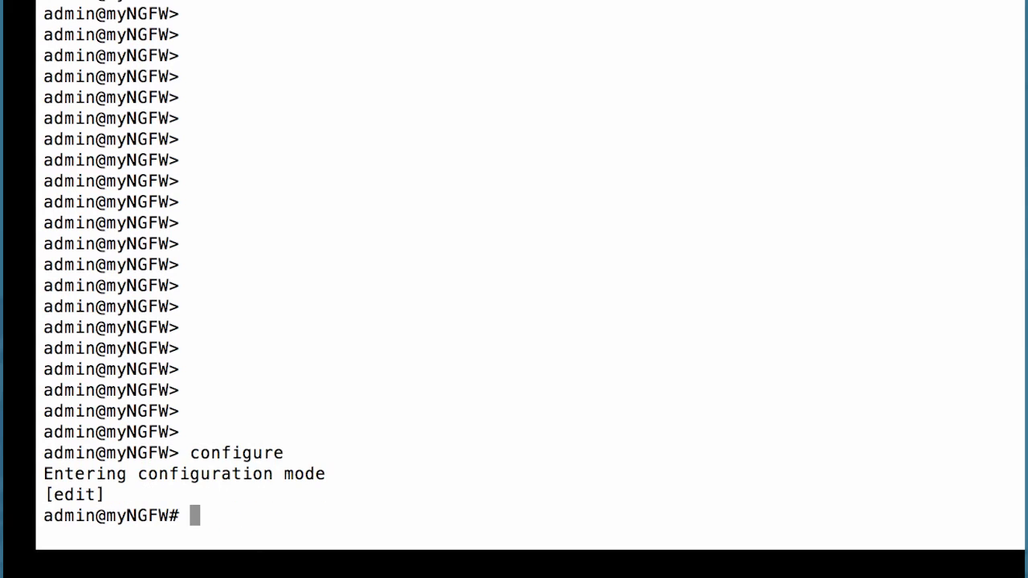
{"action": "type", "text": "show vsys "}
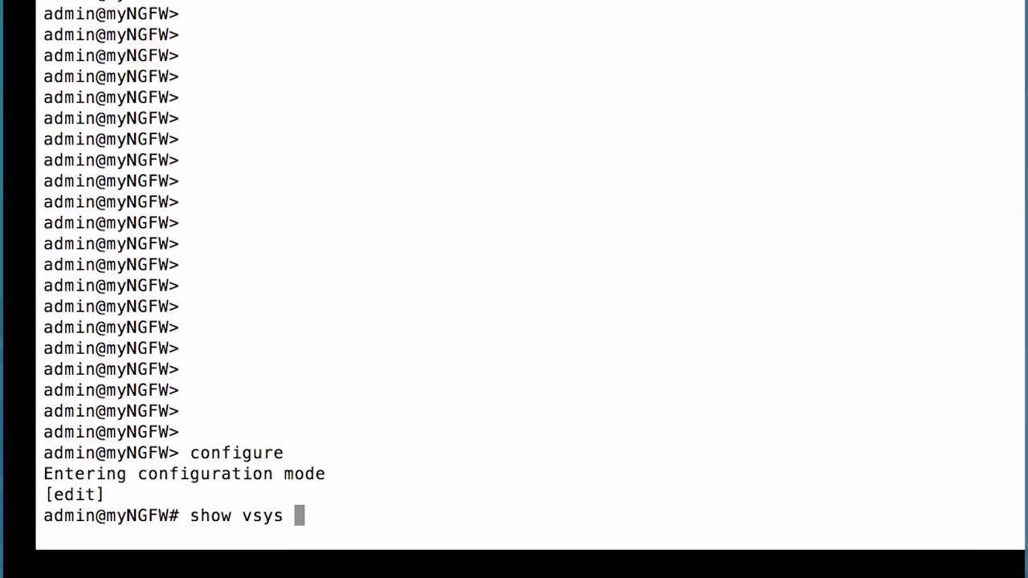
{"action": "type", "text": "vsys1 "}
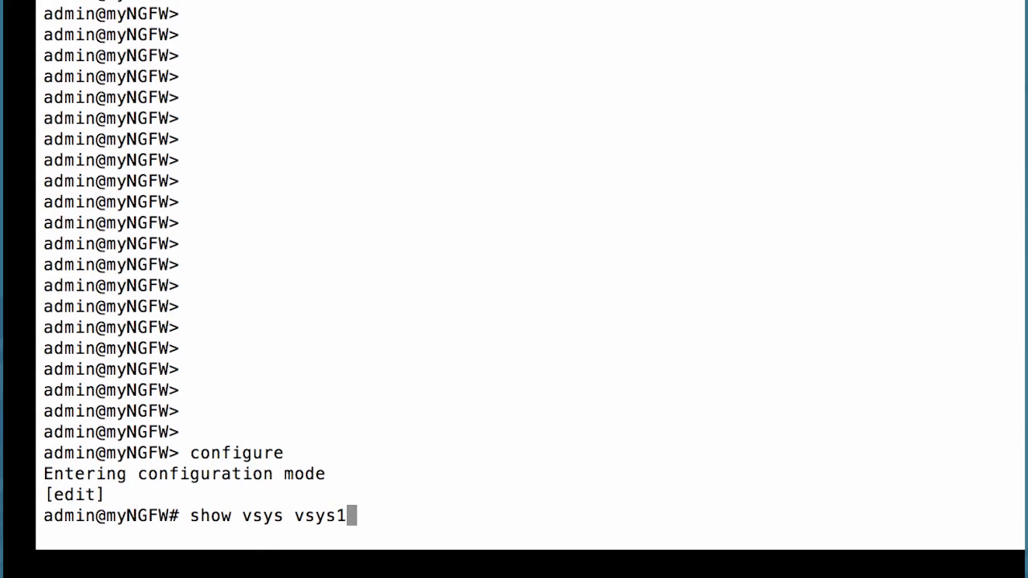
{"action": "type", "text": "route "}
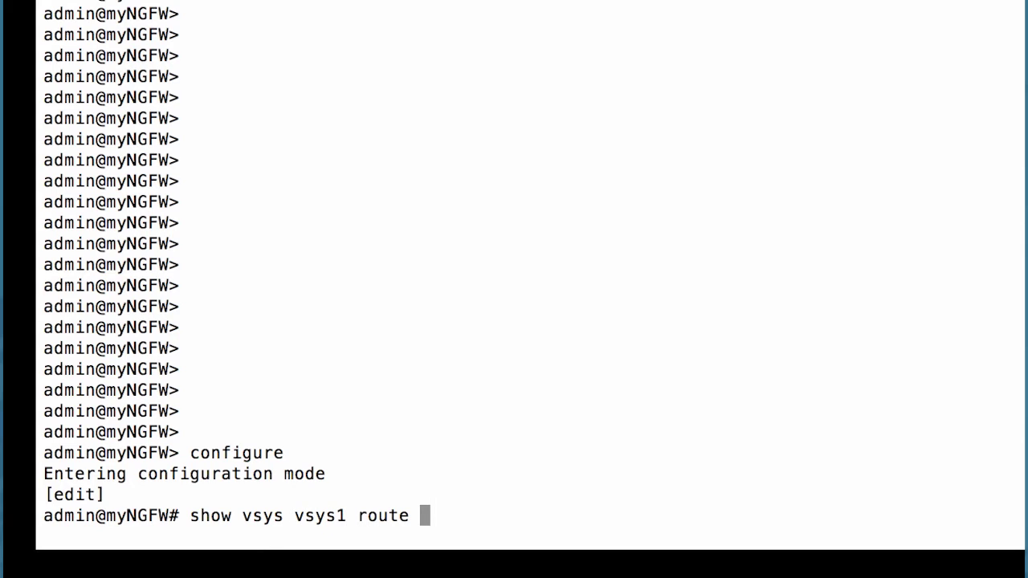
{"action": "type", "text": "service"}
{"action": "key", "text": "Return"}
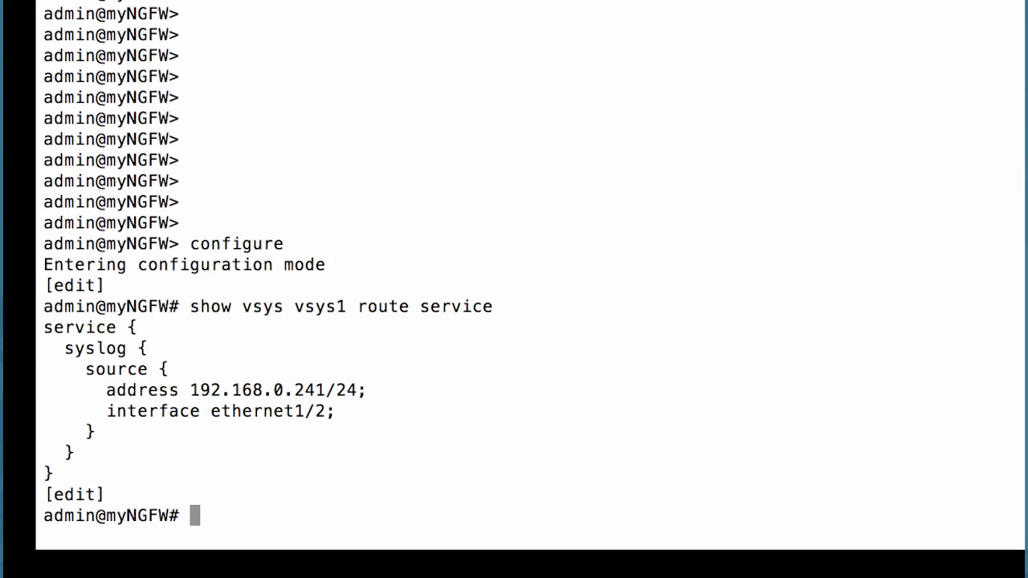
- Start 'set vsys vsys1 route service snmp source', using ? to list available options
{"action": "type", "text": "set "}
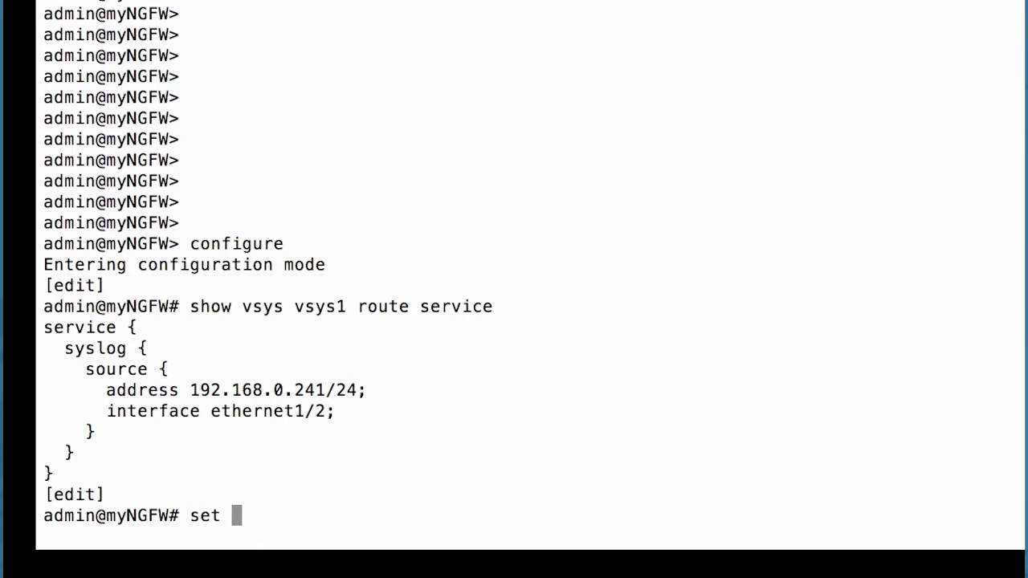
{"action": "type", "text": "vsys vs"}
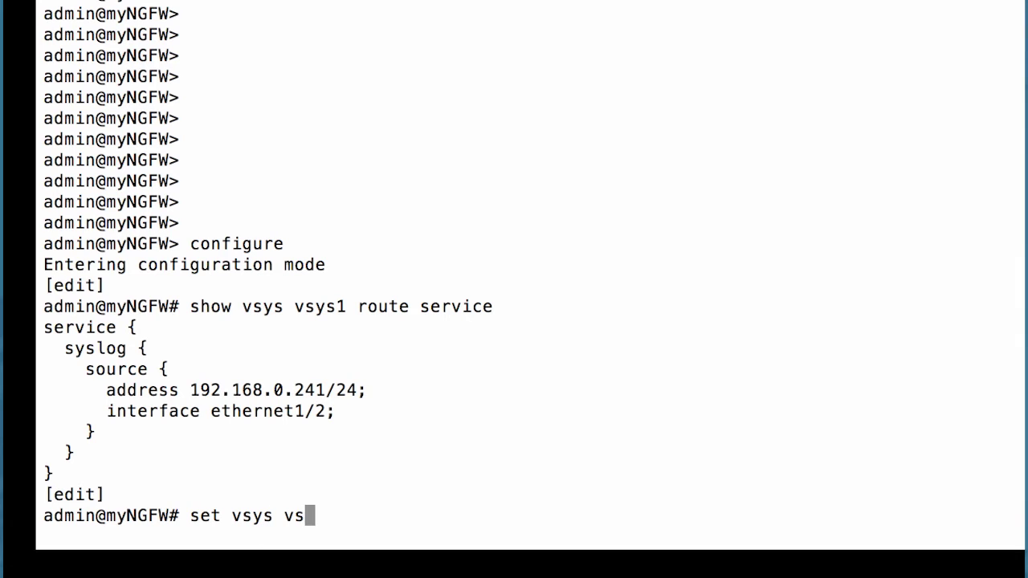
{"action": "type", "text": "ys1 "}
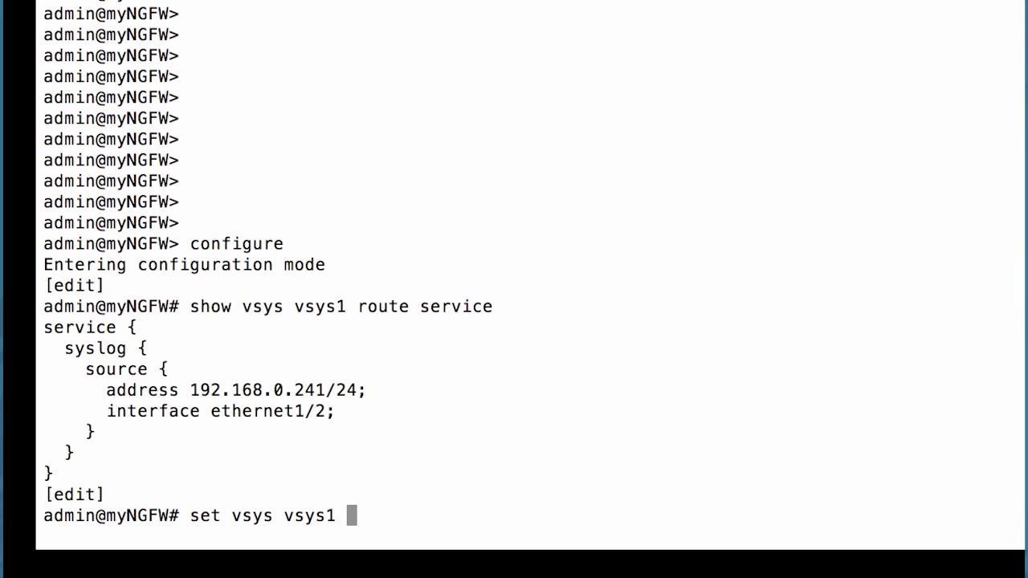
{"action": "type", "text": "route ser"}
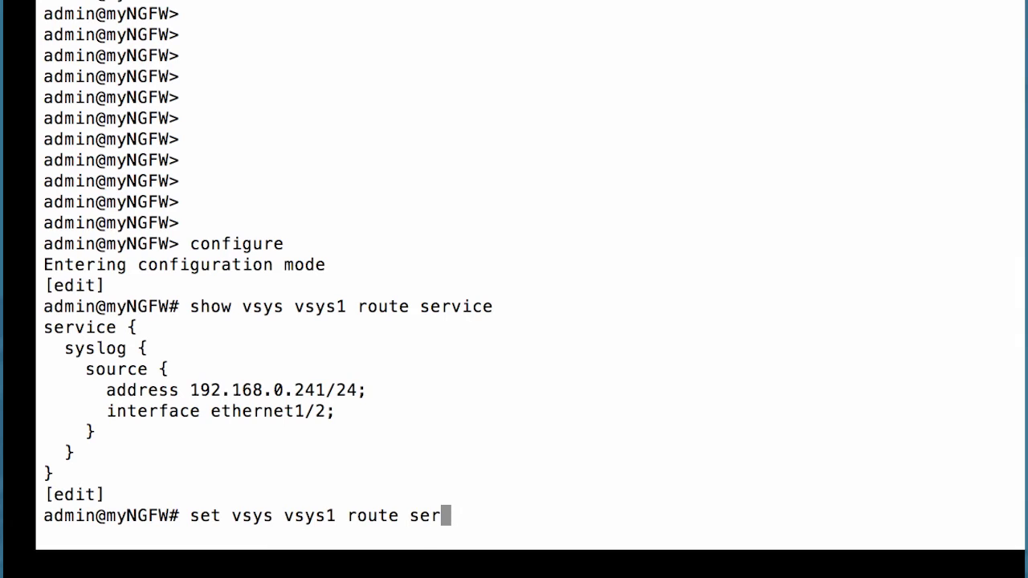
{"action": "type", "text": "vice"}
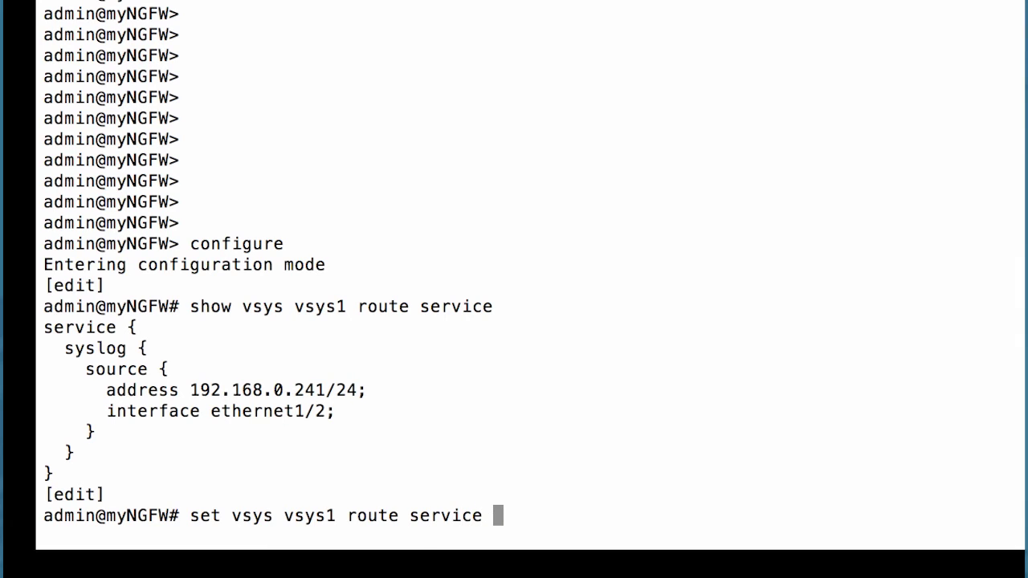
{"action": "key", "text": "question"}
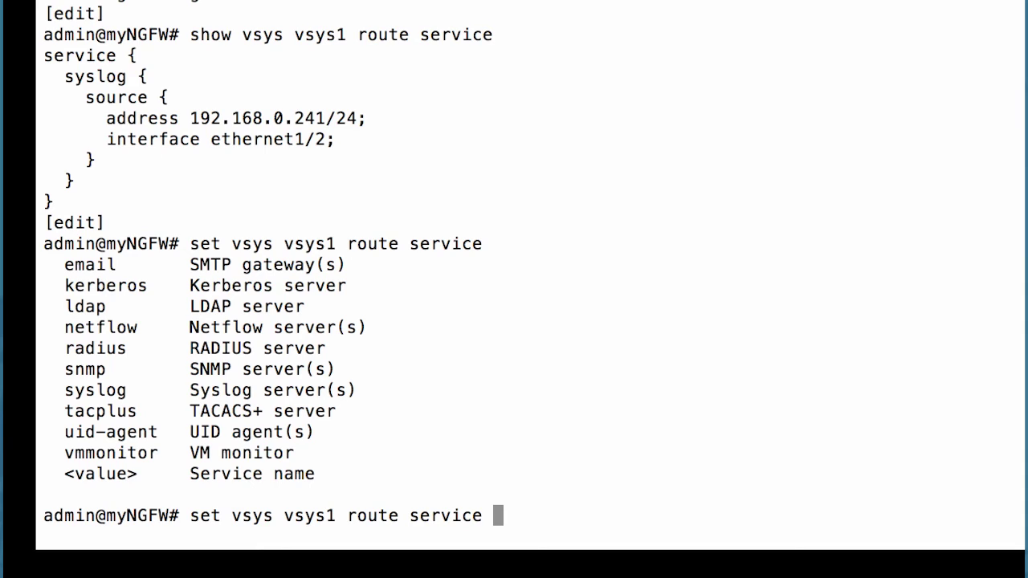
{"action": "type", "text": "snmp"}
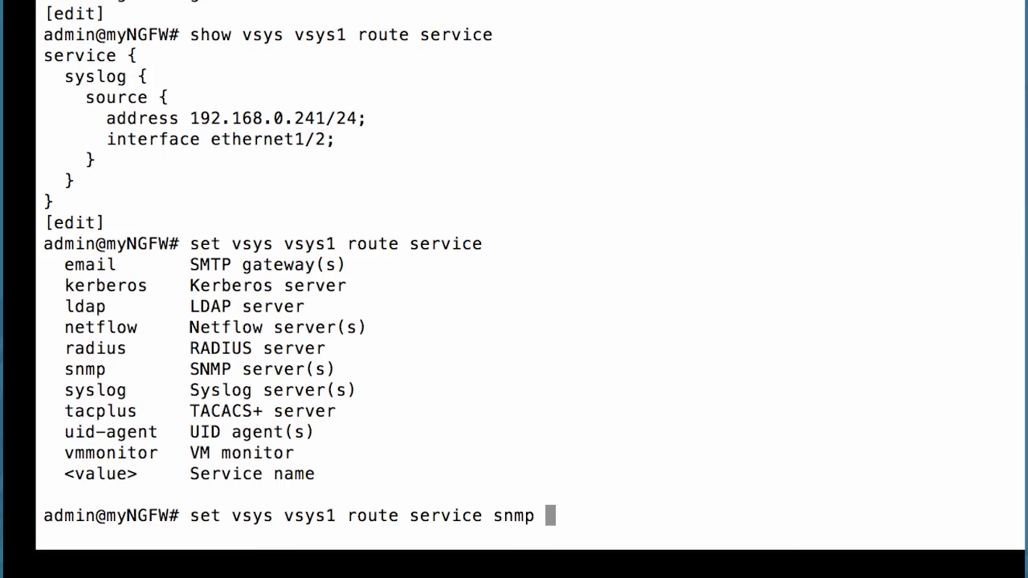
{"action": "key", "text": "question"}
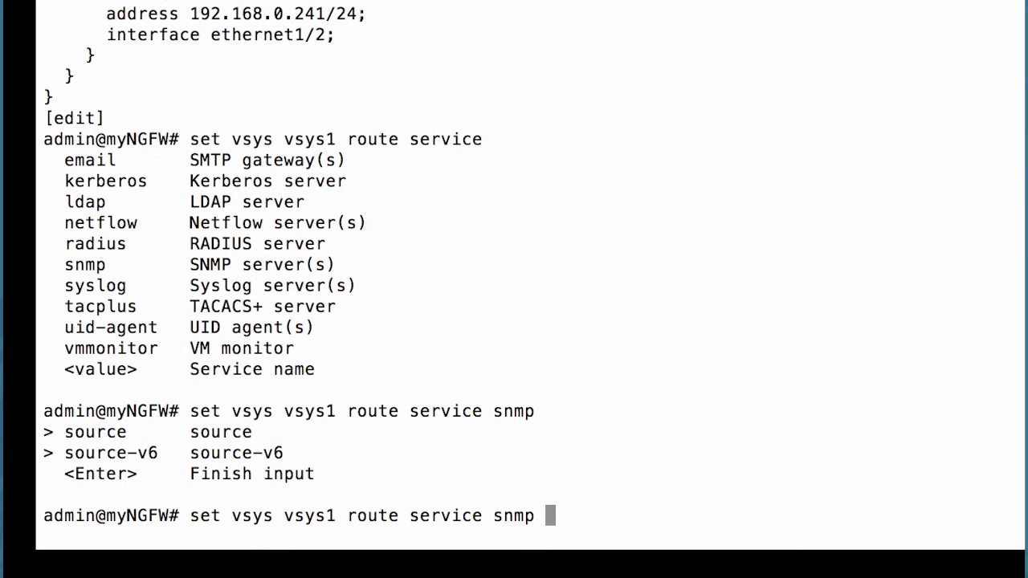
{"action": "type", "text": "source"}
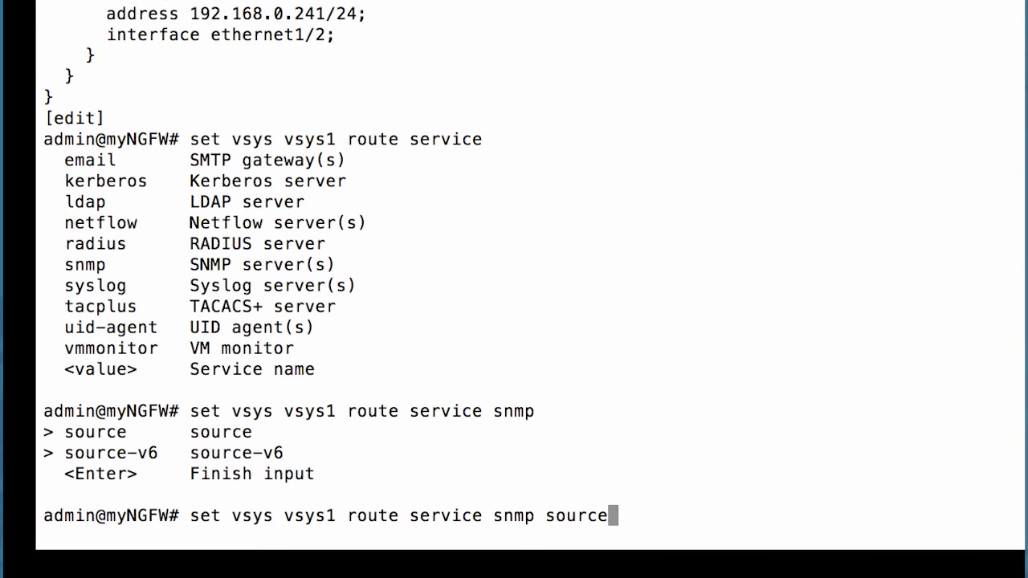
{"action": "key", "text": "question"}
{"action": "key", "text": "question"}
{"action": "type", "text": "e"}
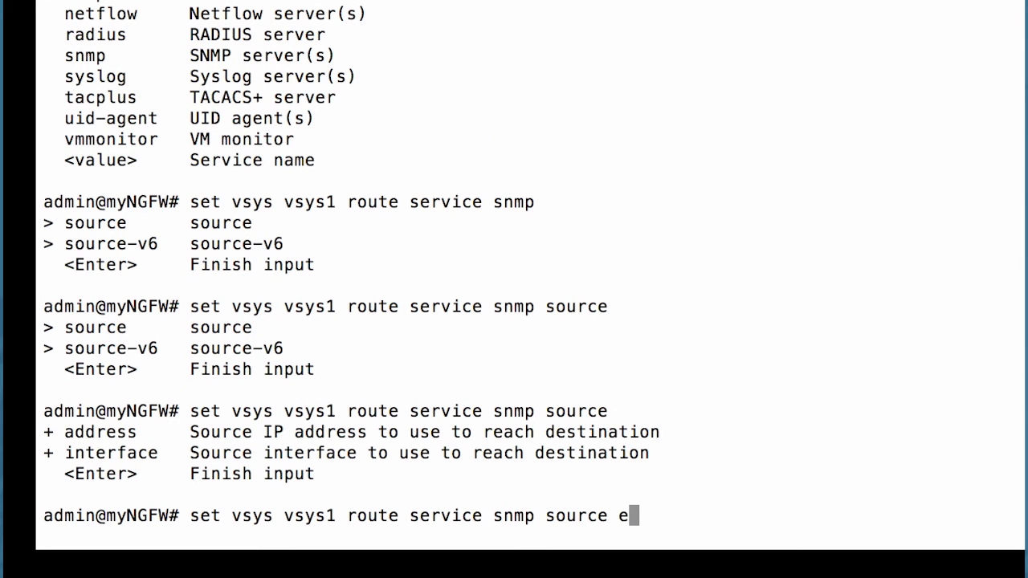
{"action": "key", "text": "BackSpace"}
- Source the SNMP route from interface ethernet1/2 with address 192.168.0.241/24 and apply it
{"action": "type", "text": "interface ethernet1/"}
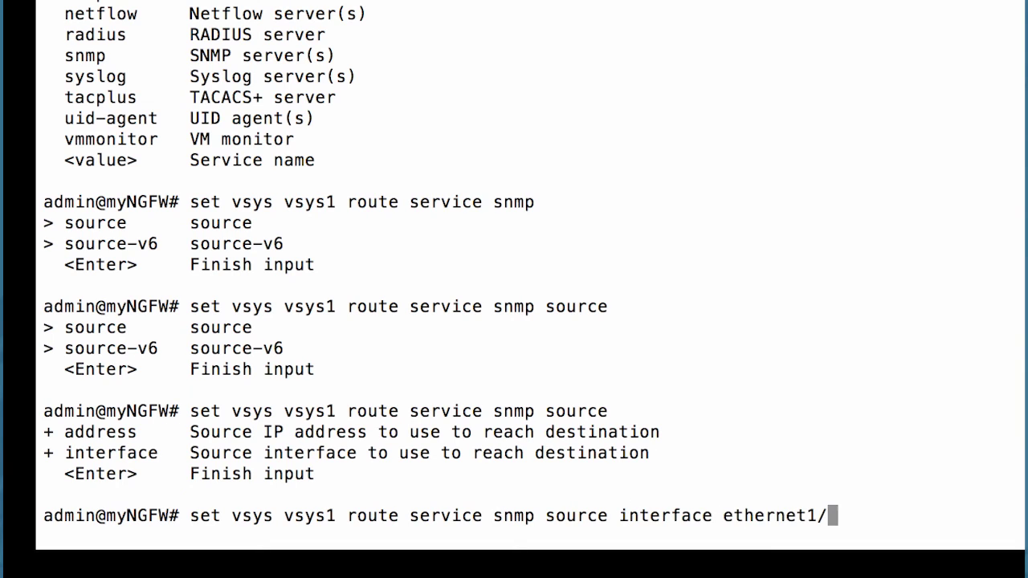
{"action": "type", "text": "2"}
{"action": "key", "text": "question"}
{"action": "type", "text": "address"}
{"action": "key", "text": "question"}
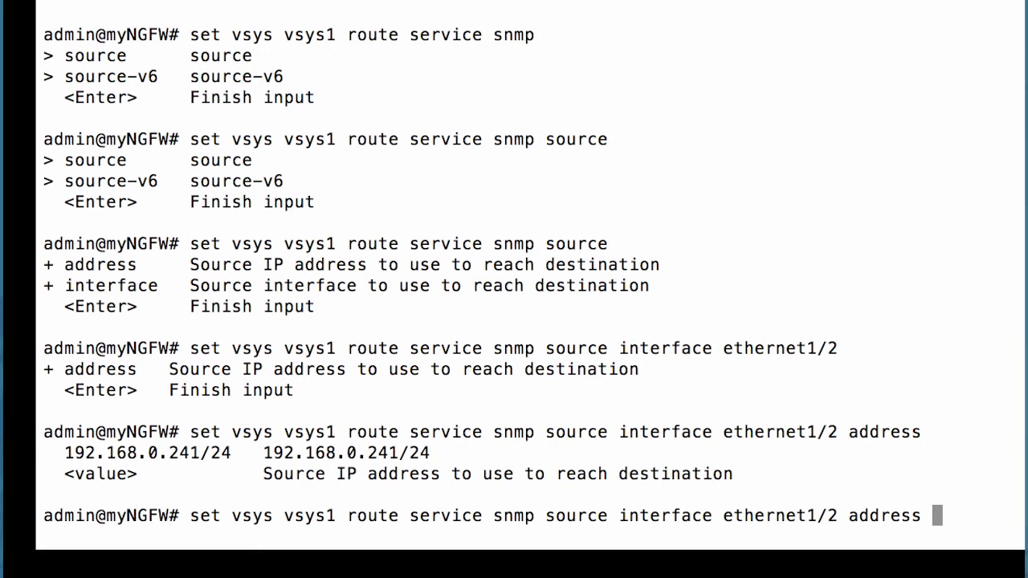
{"action": "key", "text": "question"}
{"action": "type", "text": "192.168.0"}
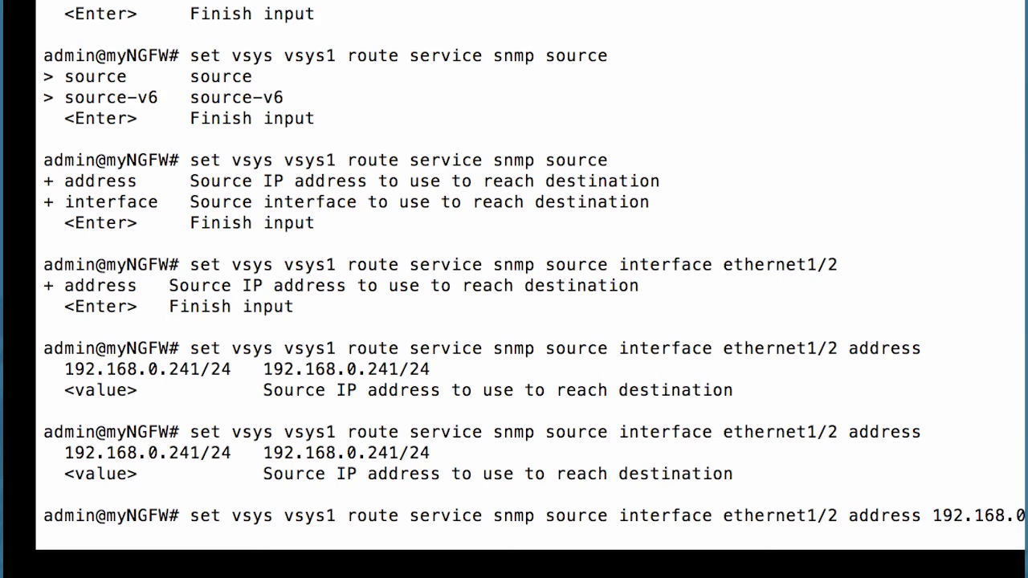
{"action": "key", "text": "question"}
{"action": "key", "text": "Return"}
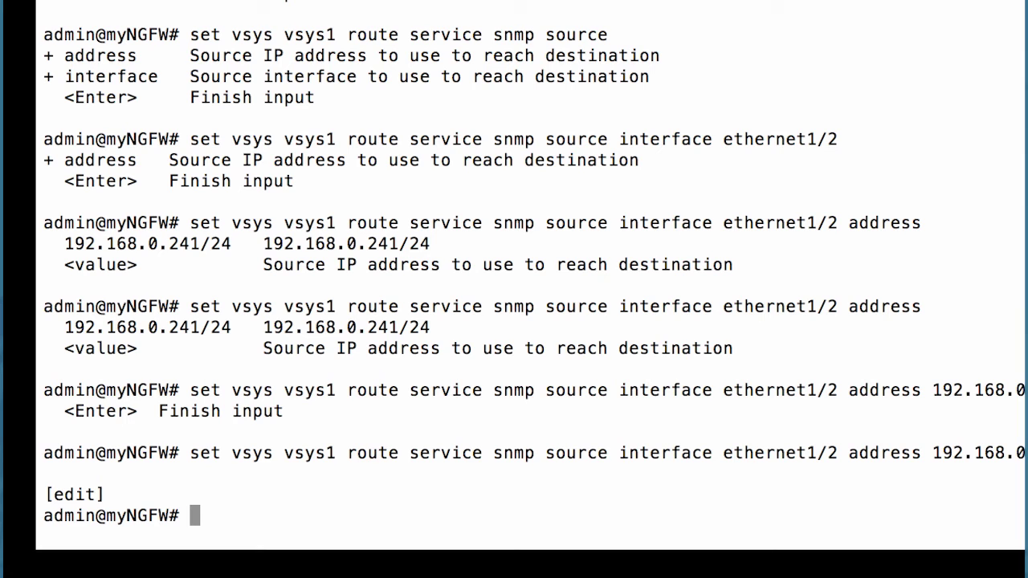
- Commit the CLI configuration containing the new SNMP service route
{"action": "type", "text": "commit"}
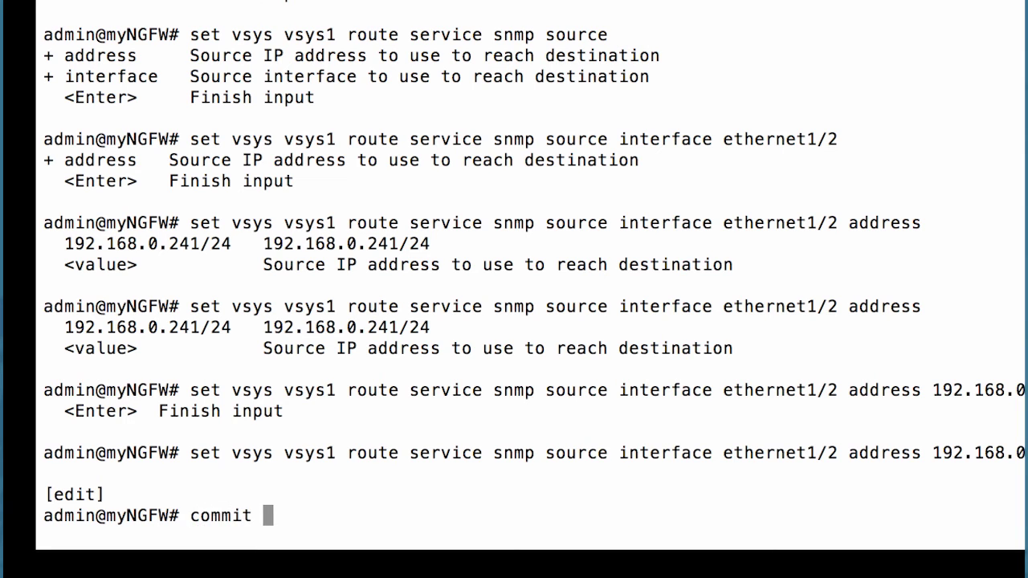
{"action": "key", "text": "Return"}
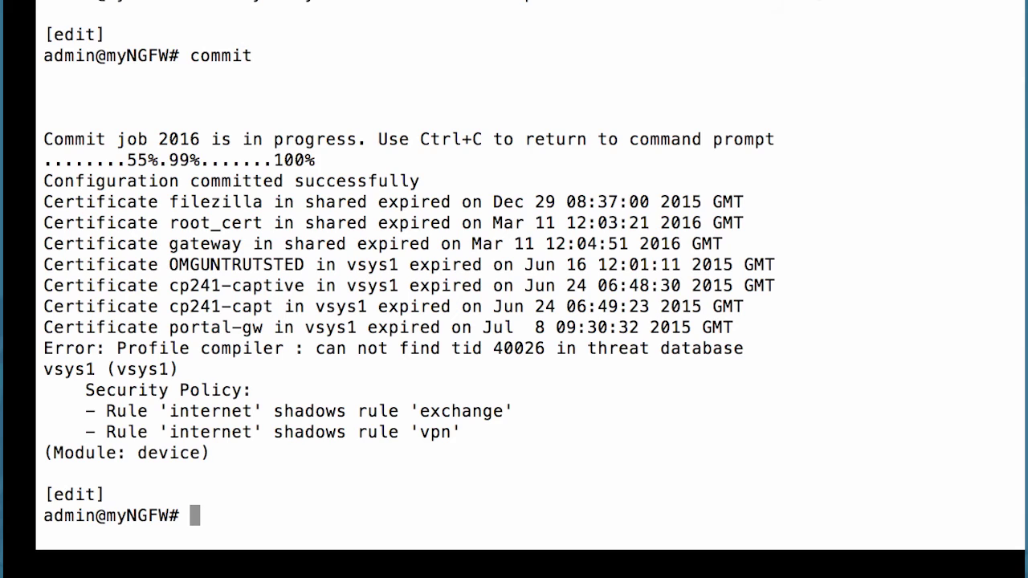
{"action": "type", "text": "show vsys vsy"}
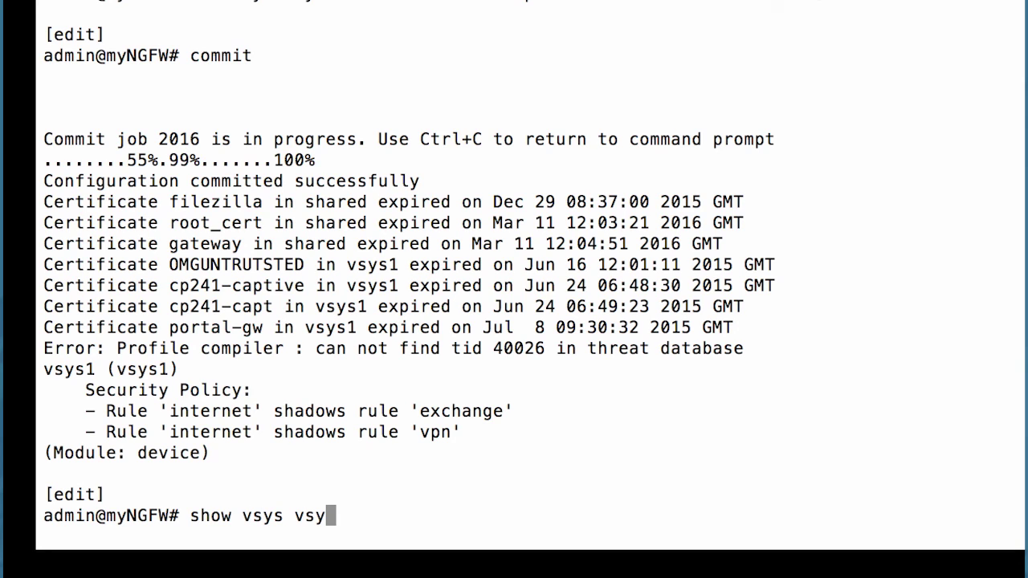
{"action": "type", "text": "s1 "}
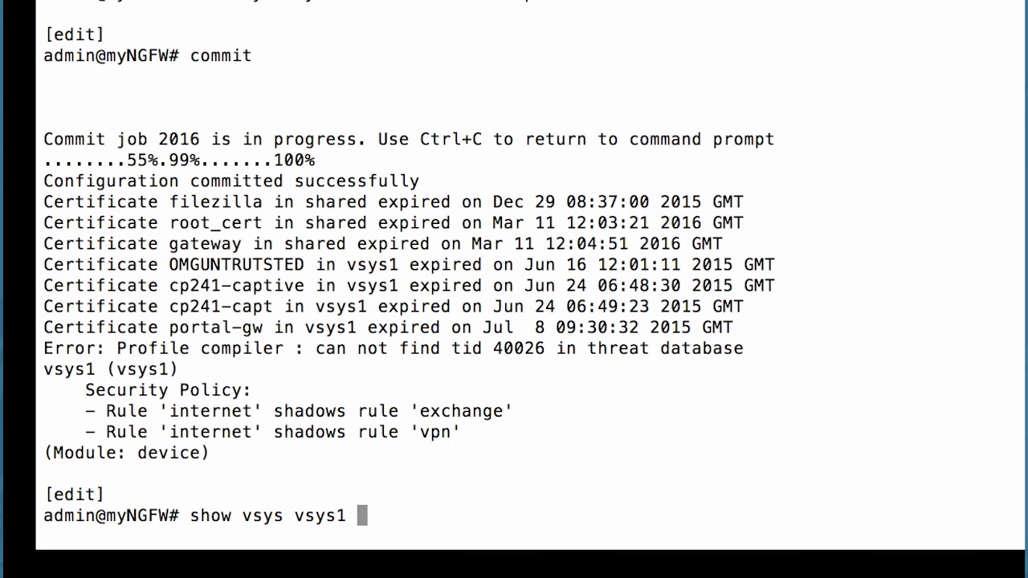
{"action": "type", "text": "route serv"}
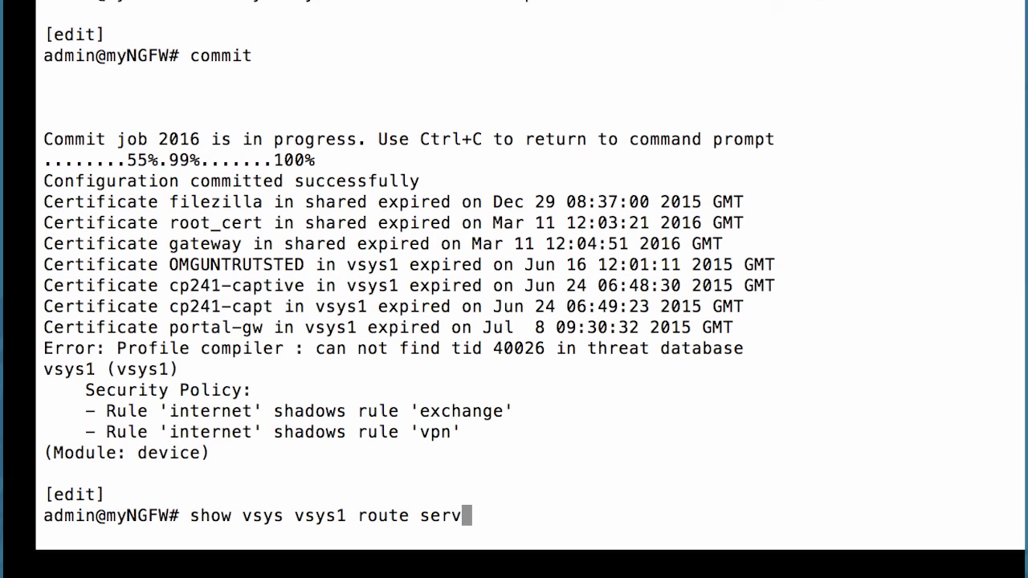
- Run 'show vsys vsys1 route service' to confirm Syslog and SNMP both use ethernet1/2
{"action": "key", "text": "Tab"}
{"action": "key", "text": "Return"}
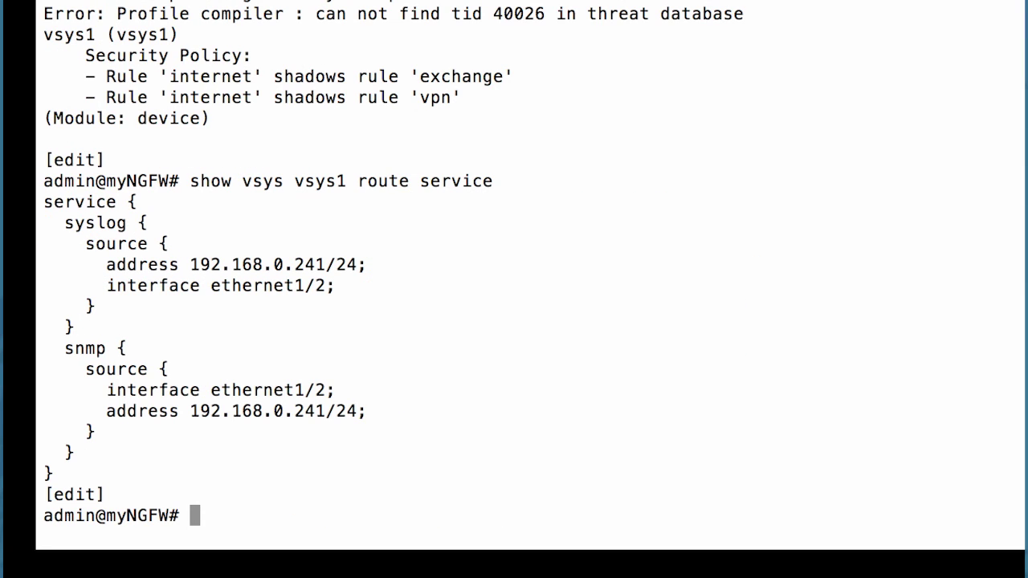